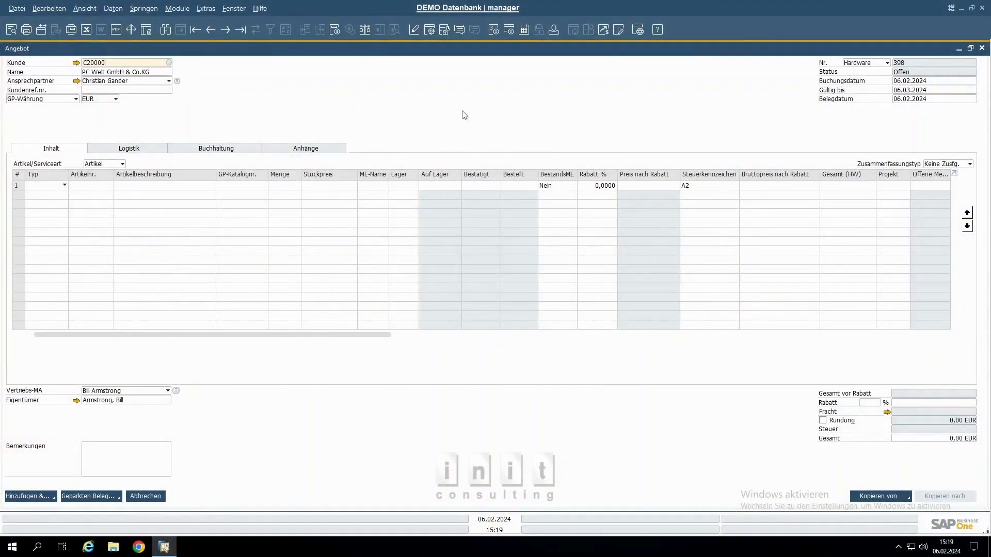
Move through the header fields of the PC Welt GmbH & Co.KG quotation and enter item A00001 in the first line
key(Tab)
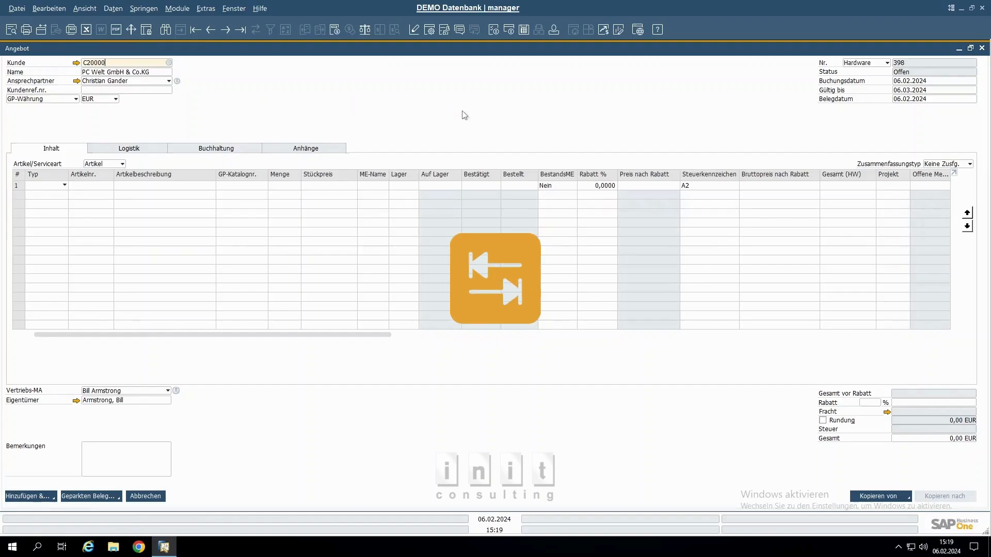
key(Tab)
key(Tab)
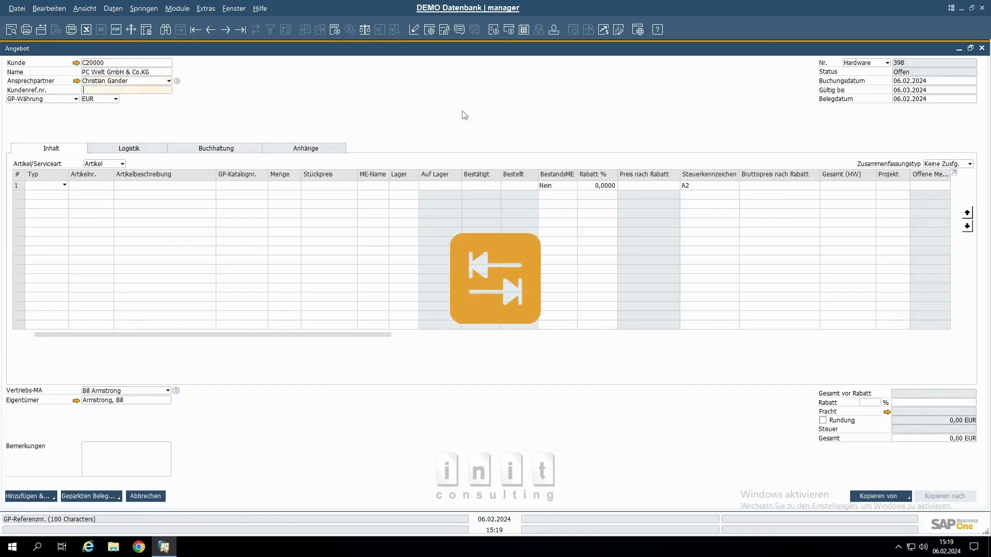
key(Tab)
key(Tab)
key(Tab)
key(Tab)
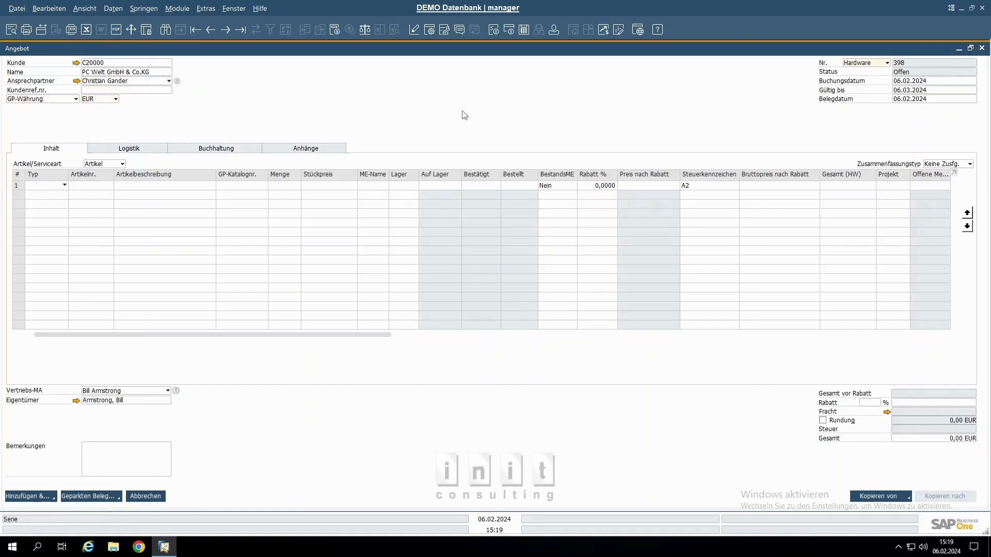
key(Tab)
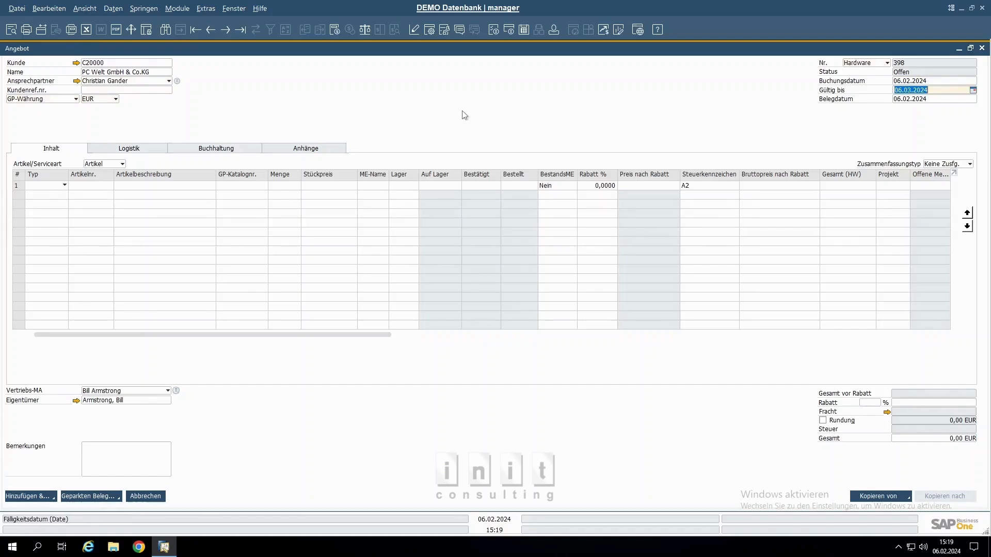
key(Tab)
key(Tab)
key(Tab)
key(Tab)
key(Tab)
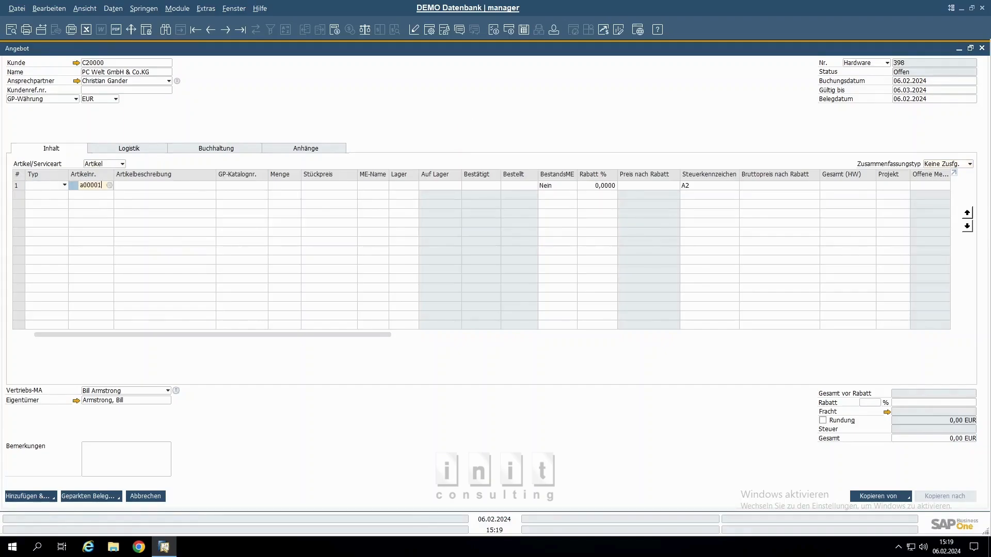
key(Tab)
key(Tab)
key(Tab)
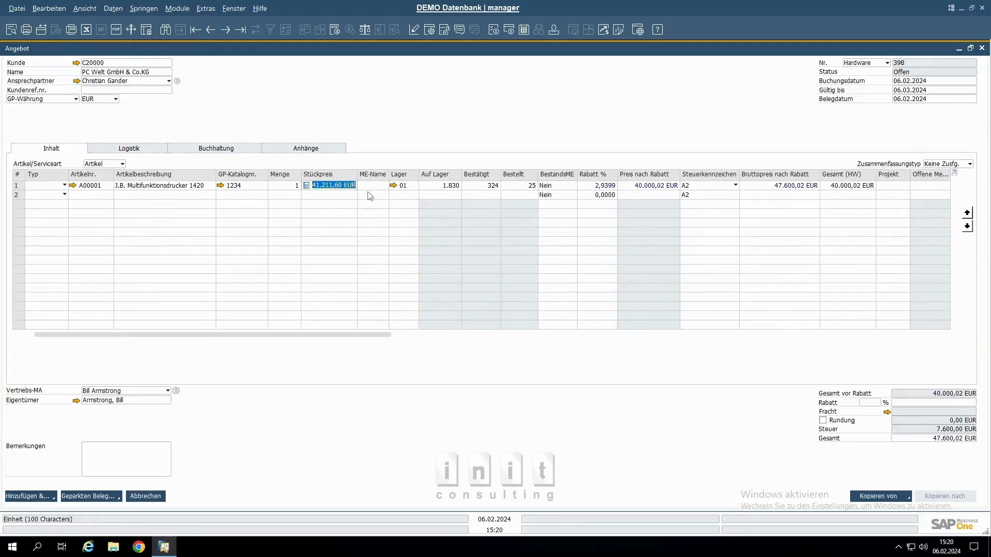
Close the quotation without saving the changes
key(Escape)
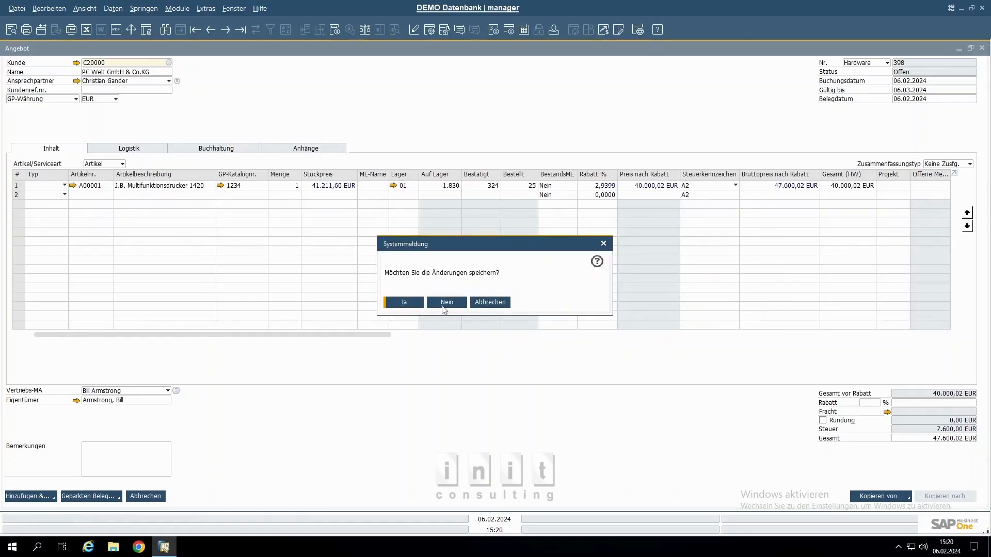
click(442, 305)
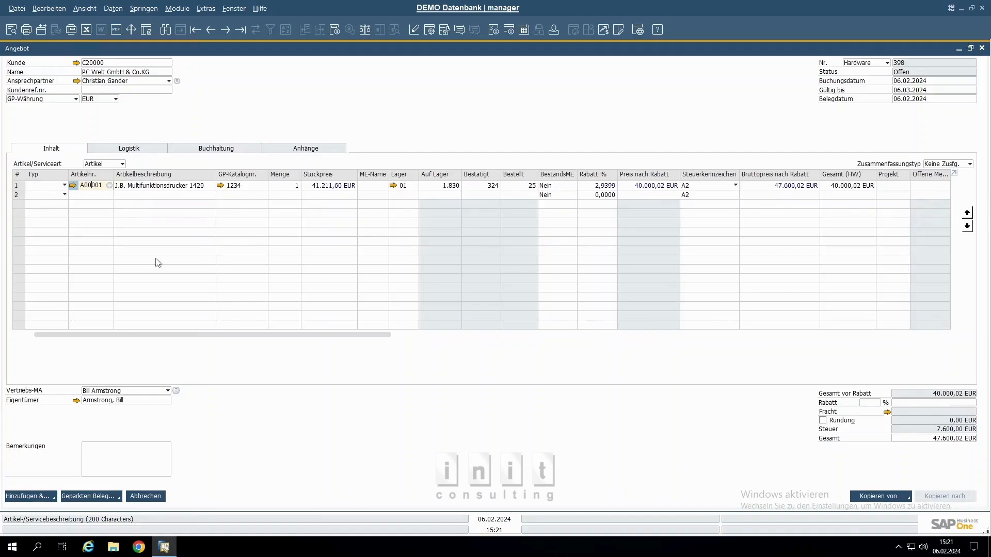
Insert a row above the A00001 line and enter item A00002 in it
key(ctrl+l)
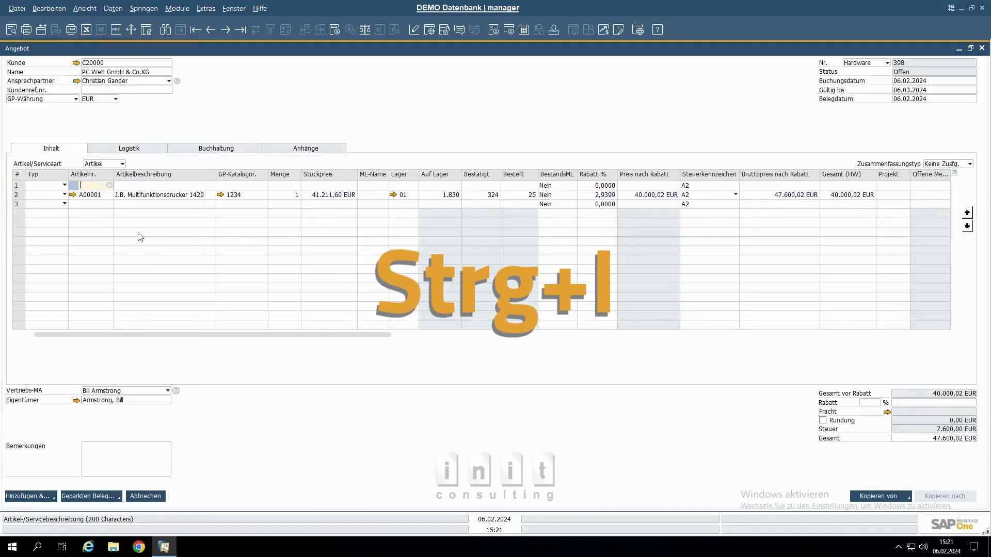
text(A00002)
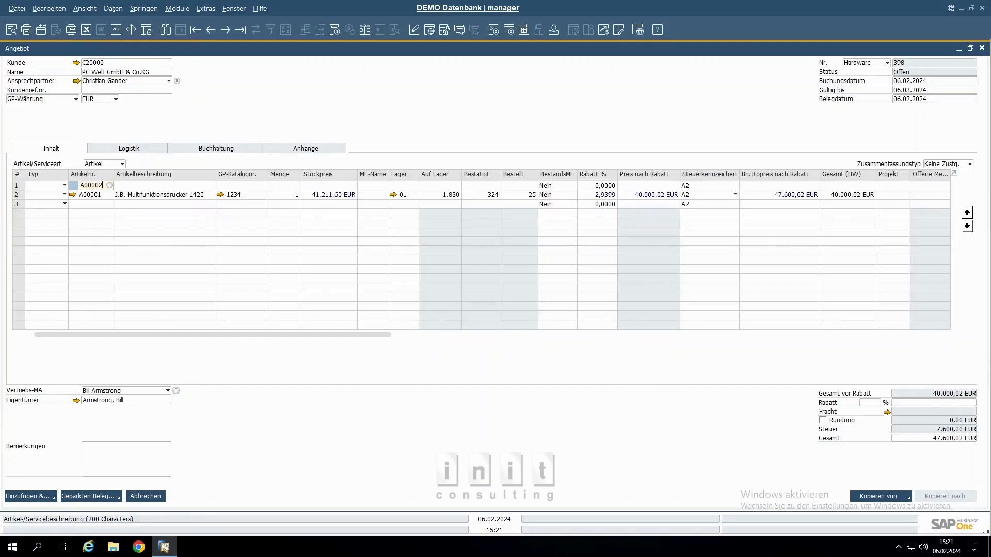
key(Tab)
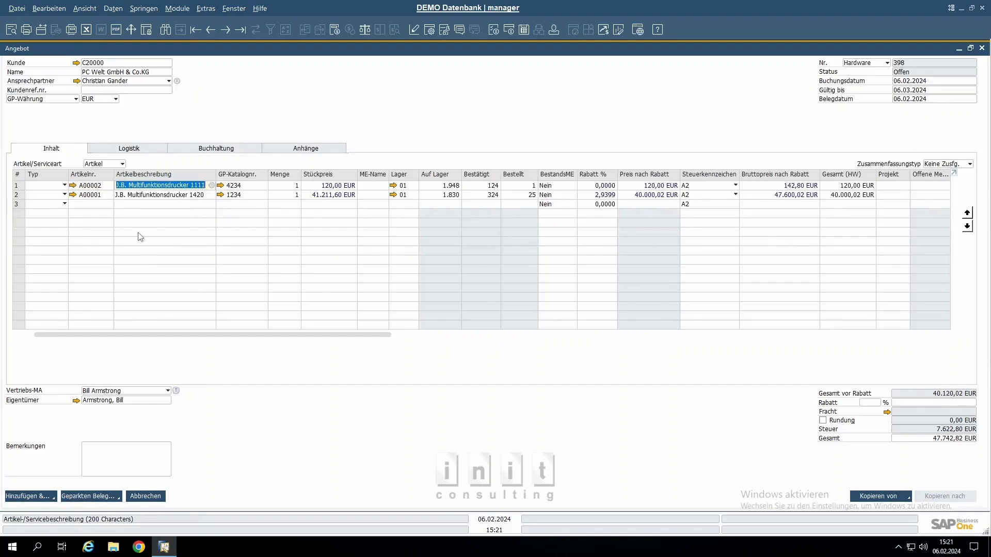
Insert a row for item A00003 above the A00001 line and duplicate the A00003 line
click(100, 196)
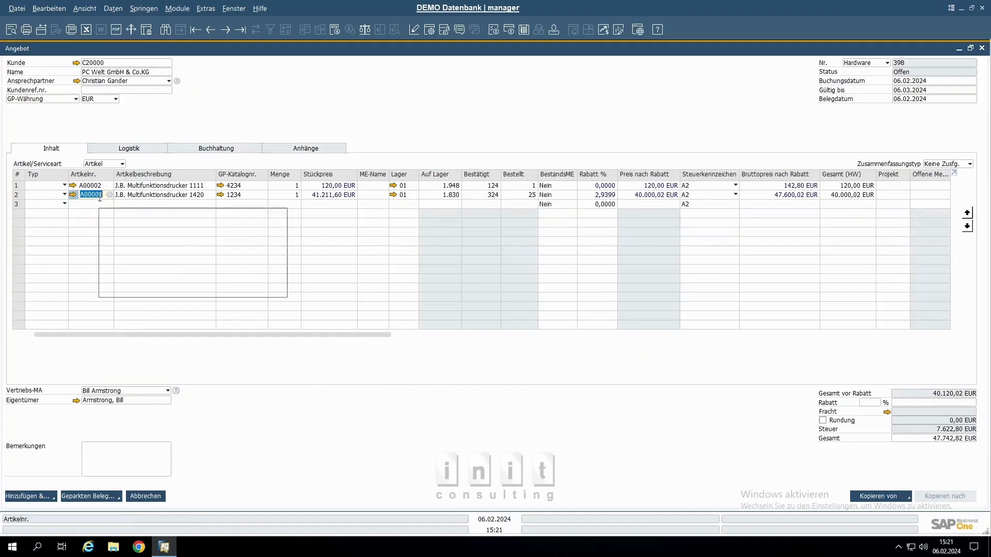
key(ctrl+i)
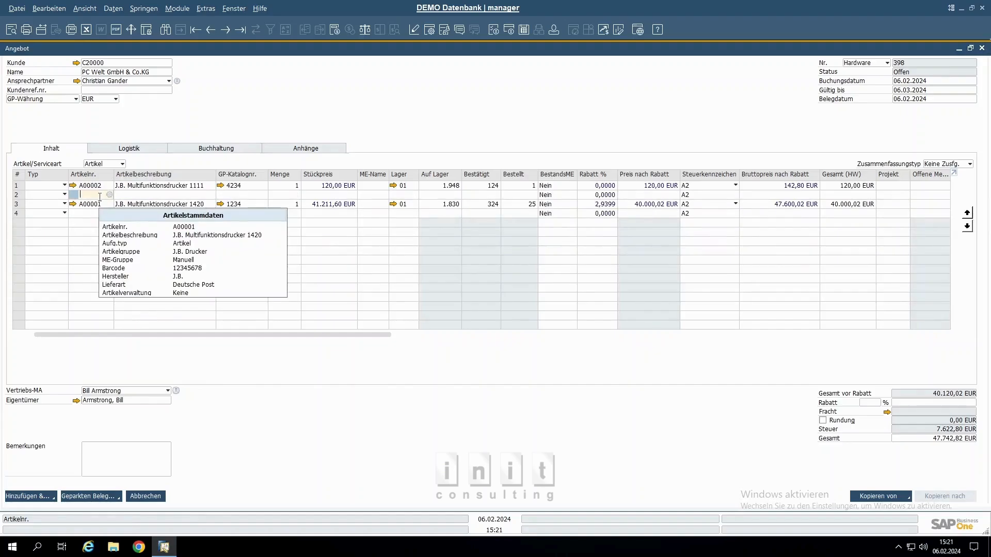
text(A00003)
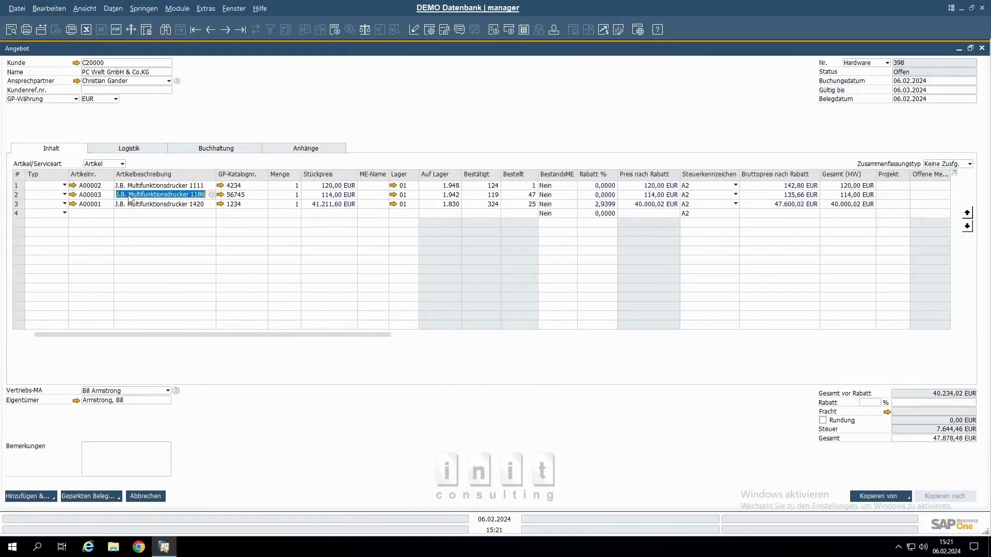
click(129, 194)
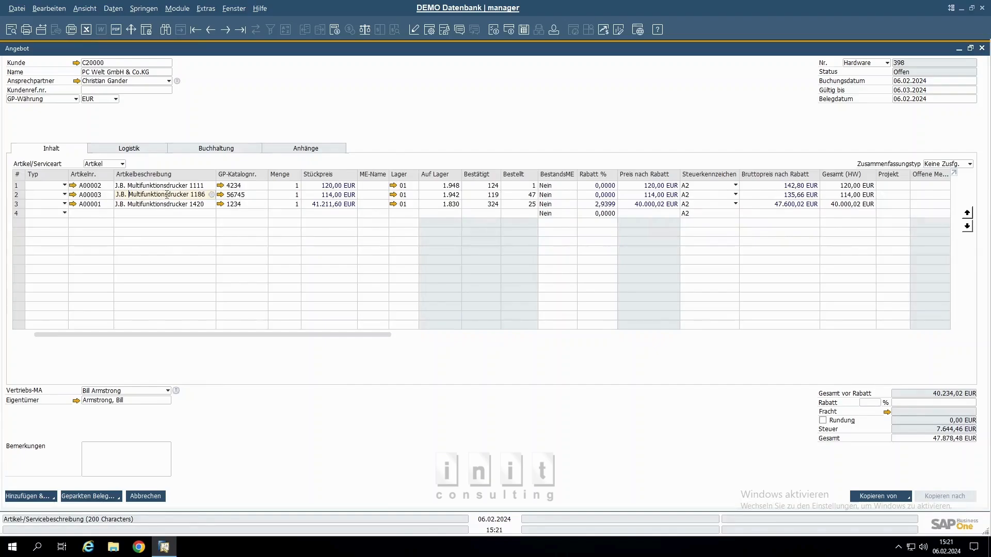
key(ctrl+m)
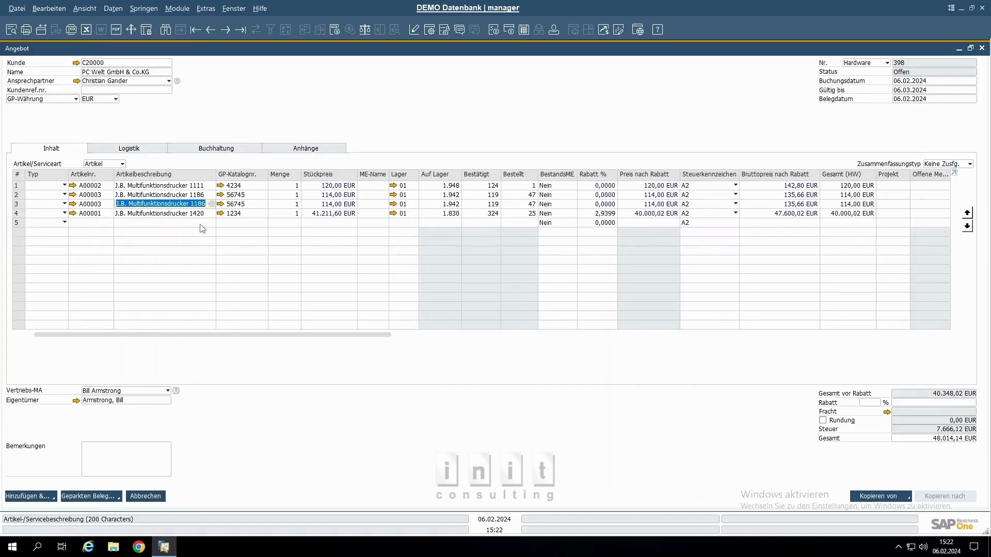
Delete both A00003 lines from the quotation, the duplicate and the original
key(ctrl+k)
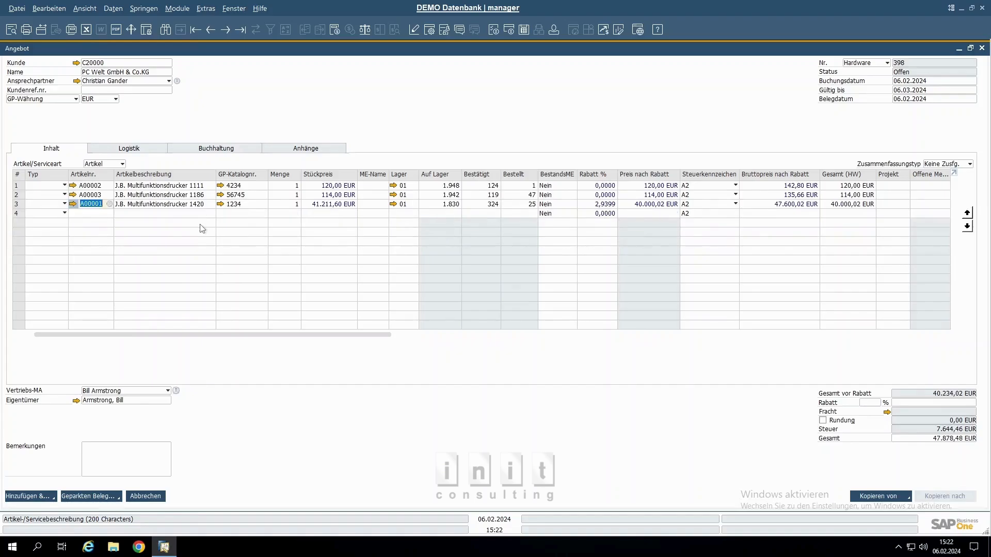
click(162, 195)
key(ctrl+k)
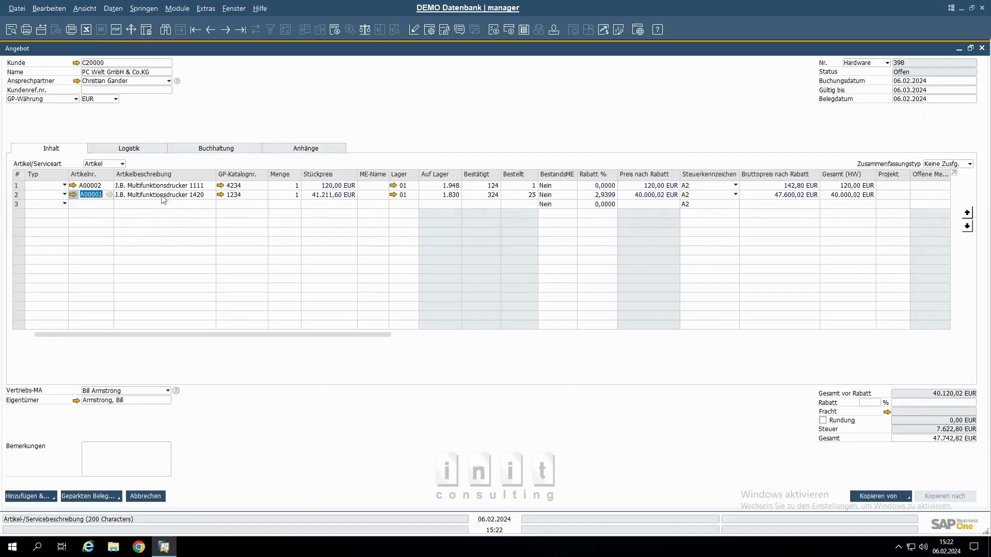
click(147, 189)
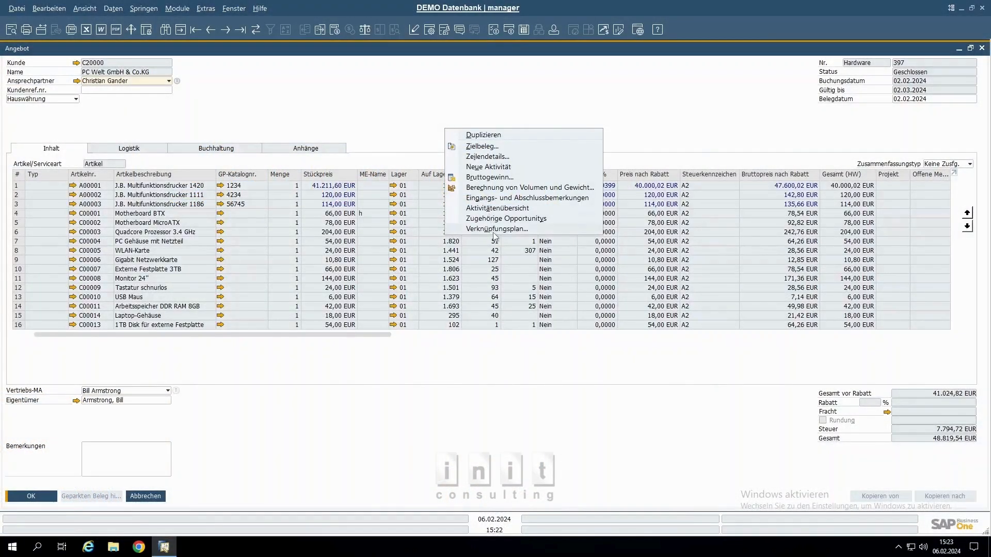
Open the Verknüpfungsplan of the closed quotation and open the Angebot document from it
click(494, 231)
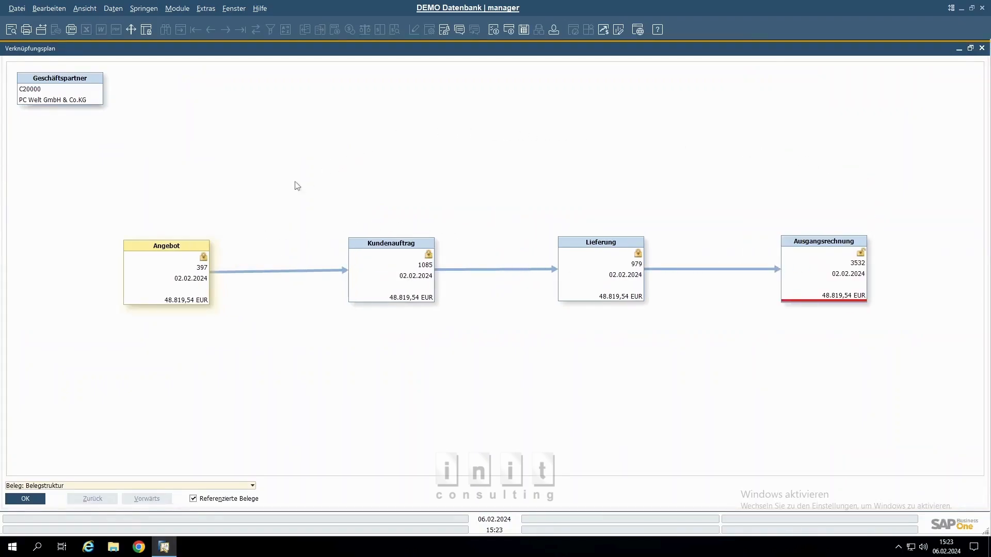
double_click(157, 268)
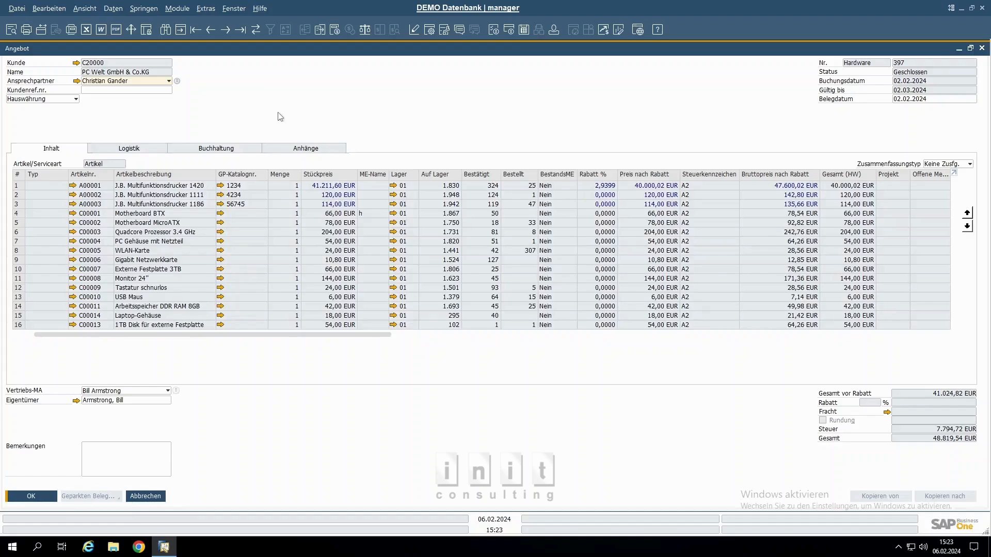
Open the closed quotation's target document, the Kundenauftrag, and return to its base document
key(ctrl+t)
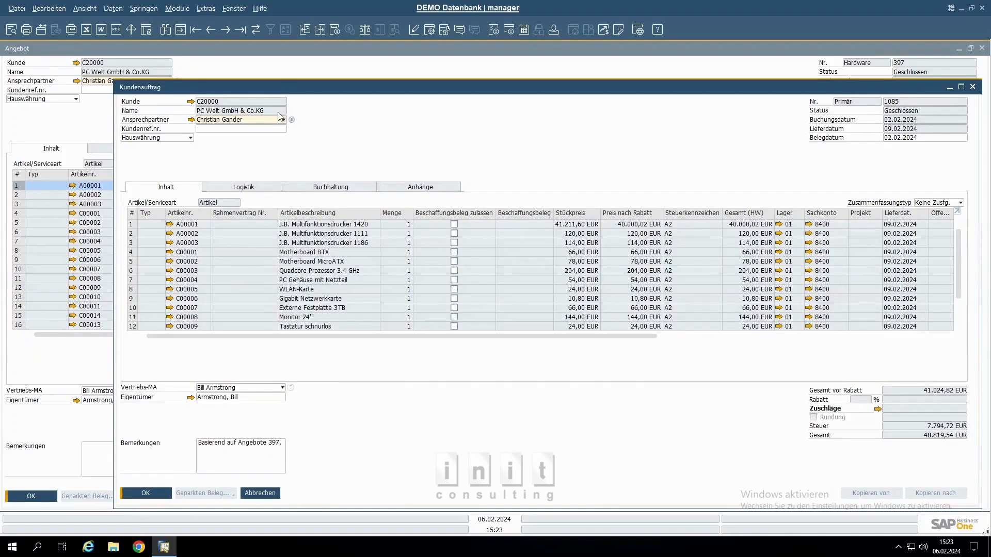
key(ctrl+n)
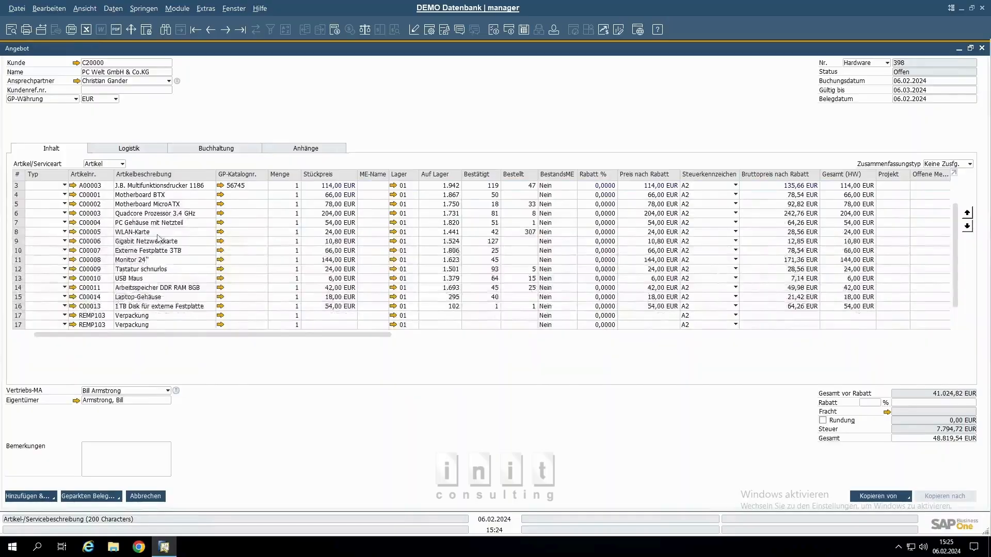
Go to the first line of the open quotation and set the Menge of item A00001 to 2
click(155, 222)
scroll(158, 237, up, 3)
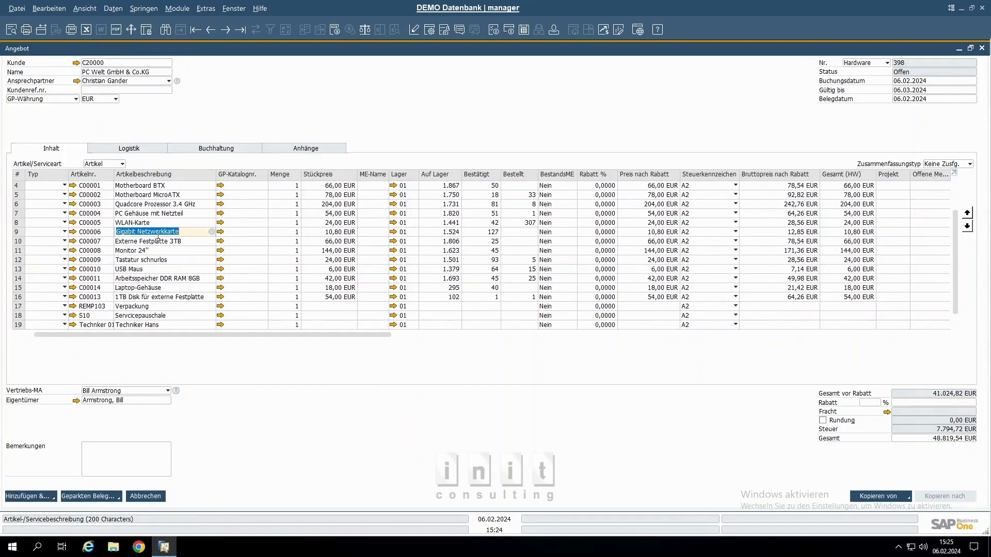
click(152, 249)
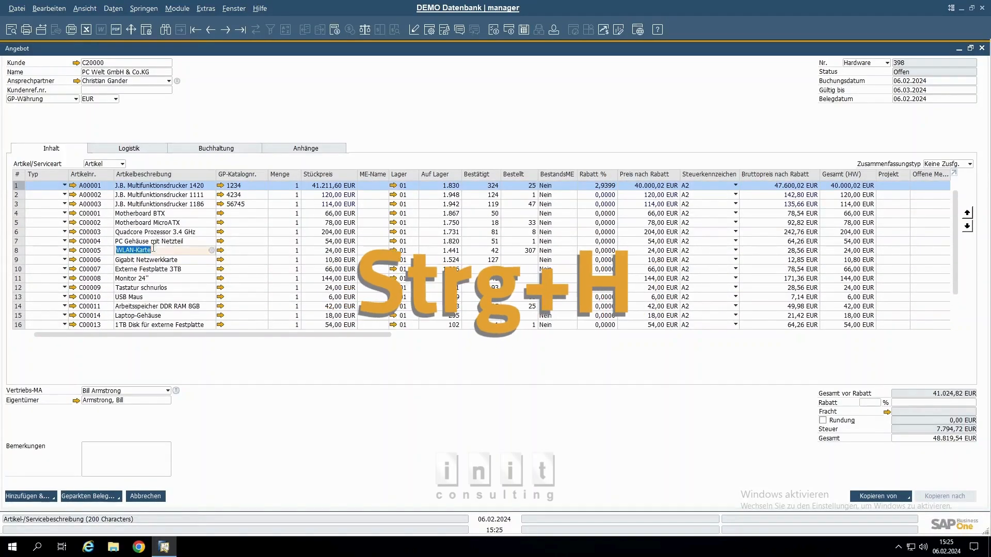
key(ctrl+h)
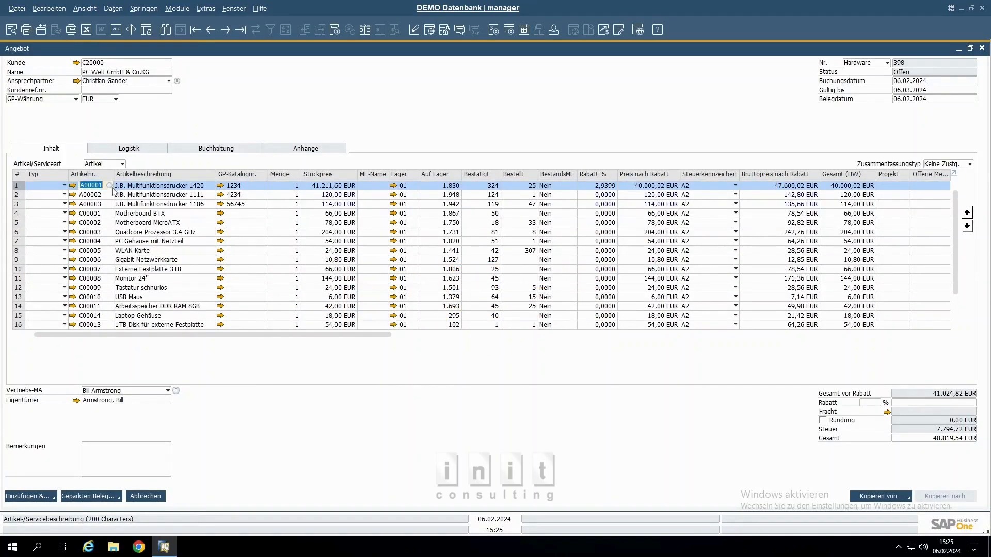
click(287, 186)
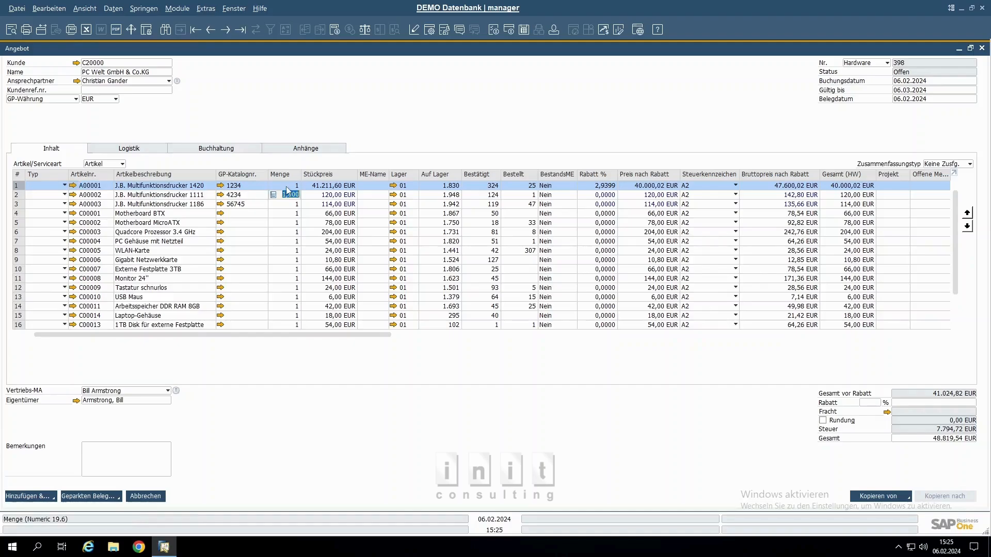
text(2)
key(Tab)
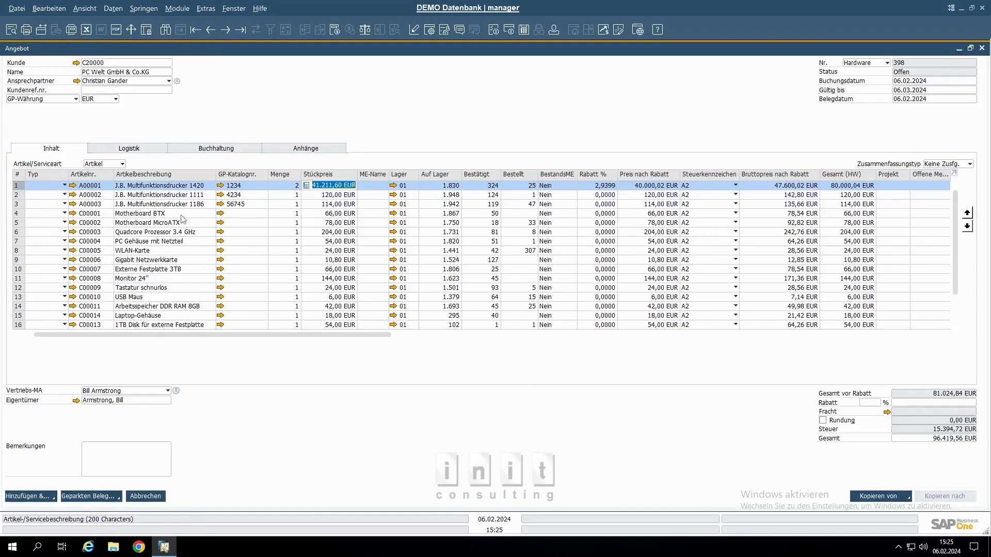
Go to the empty row after the last quotation line and add item A00001 there
scroll(182, 220, down, 2)
scroll(182, 219, up, 2)
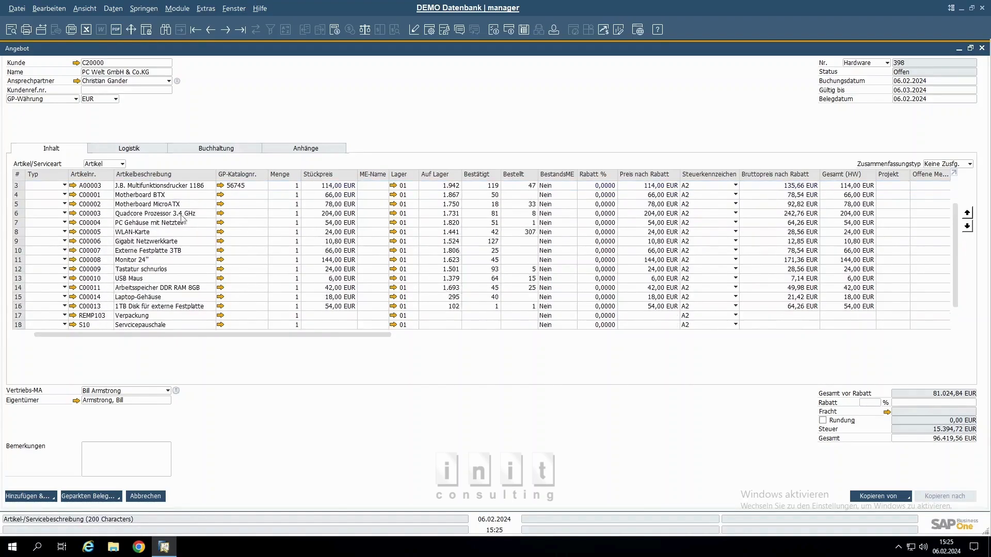
click(152, 196)
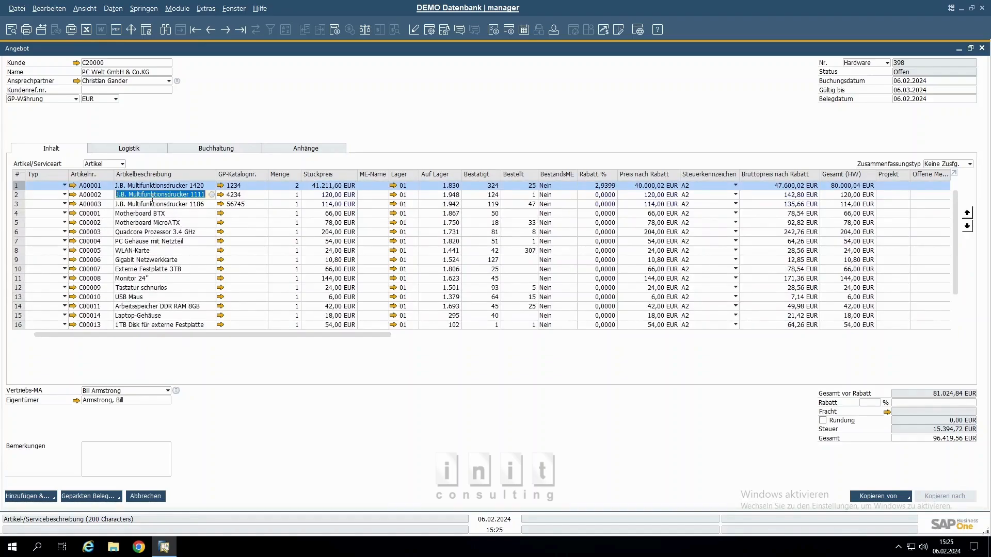
key(ctrl+e)
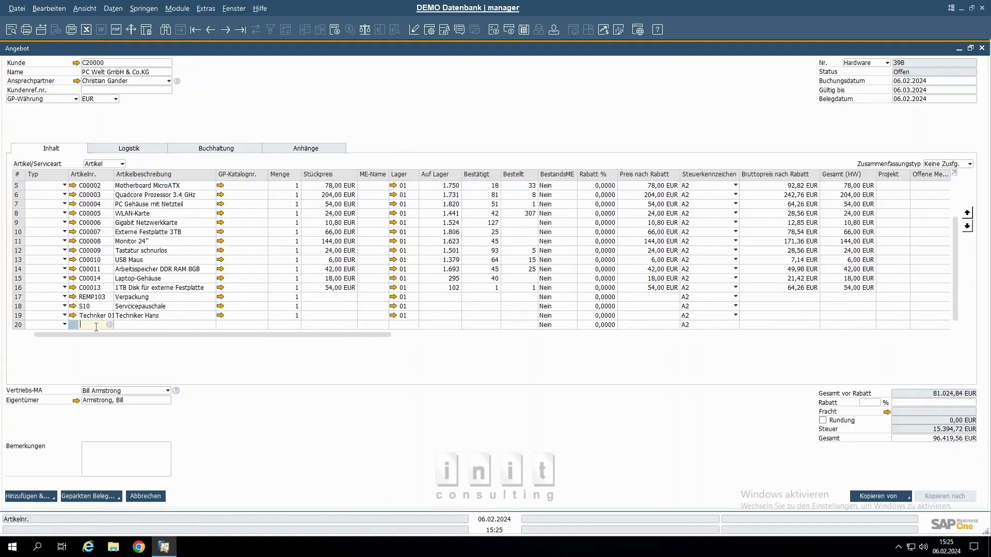
text(A00001)
key(Tab)
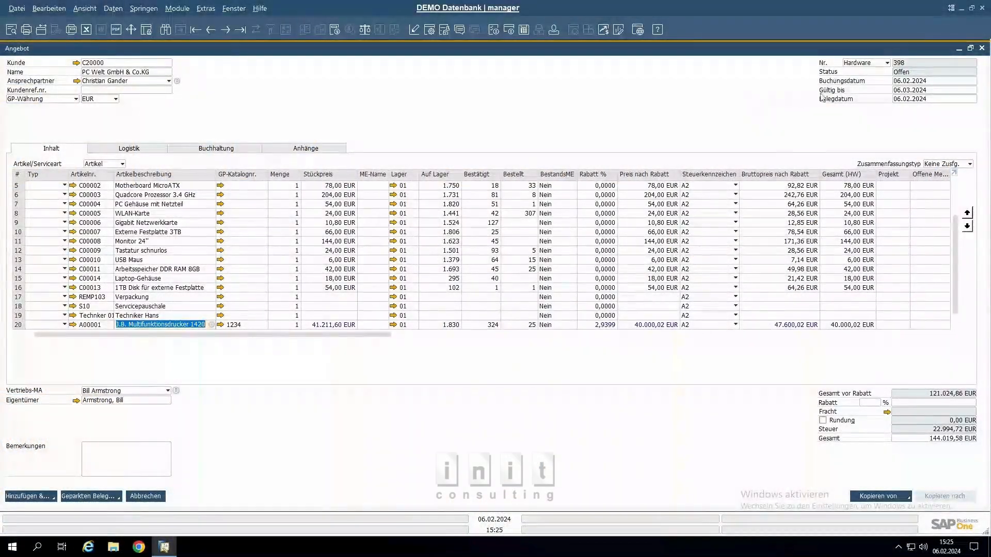
Clear the quotation's Buchungsdatum and Gültig bis dates and enter today's date, 06.02.2024, as the Buchungsdatum
click(906, 81)
key(Delete)
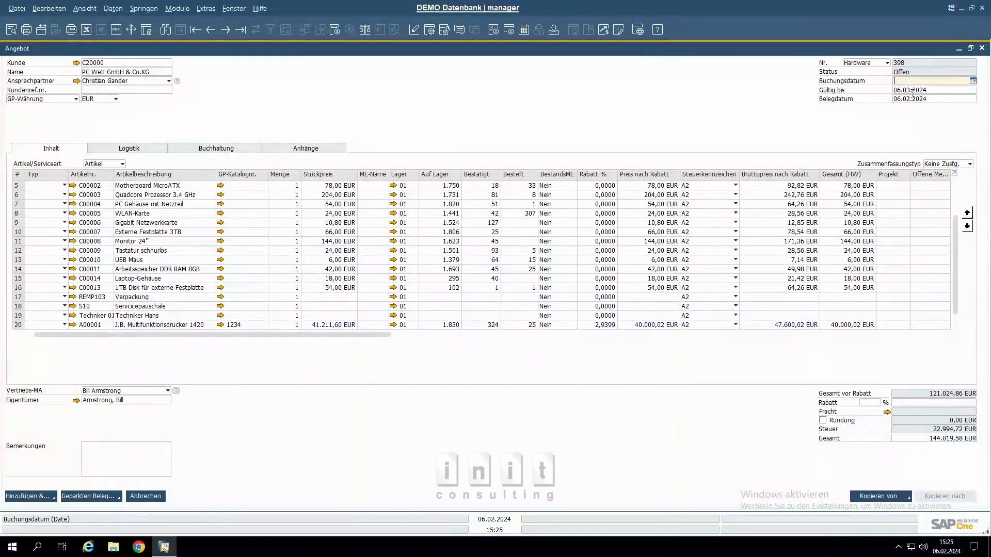
click(914, 92)
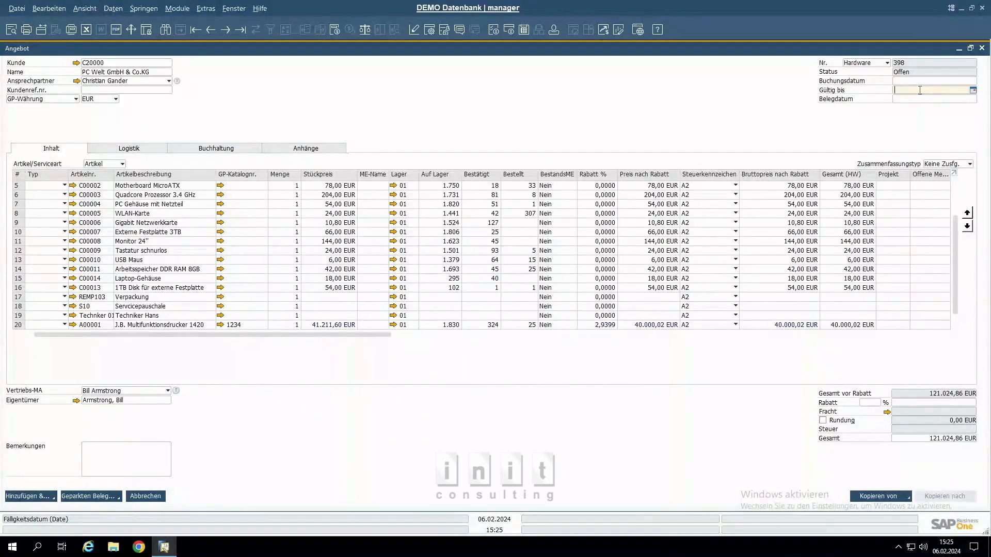
click(913, 82)
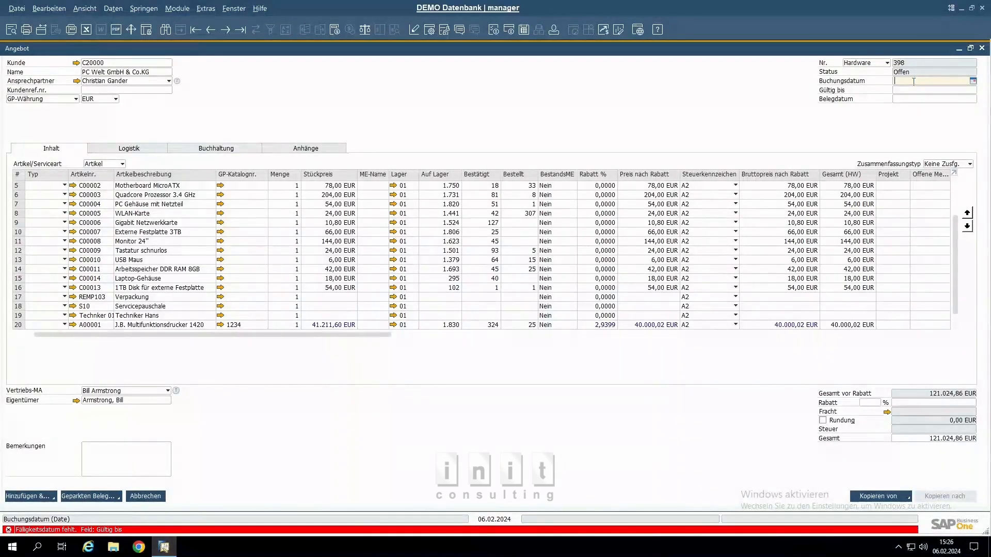
text(h)
key(Tab)
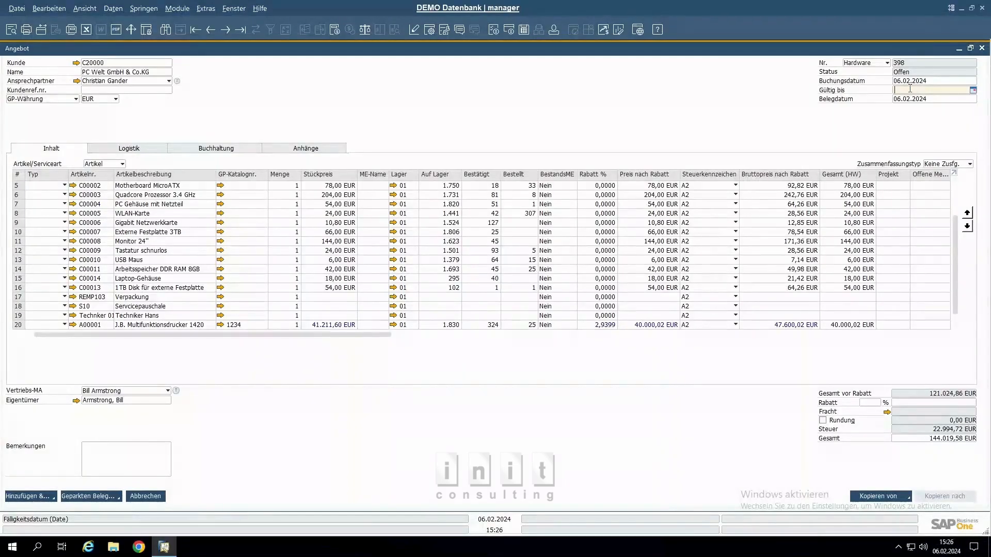
Set Gültig bis to 20.02.2024 and replace it with the date seven days from today, 13.02.2024
text(20.)
key(Tab)
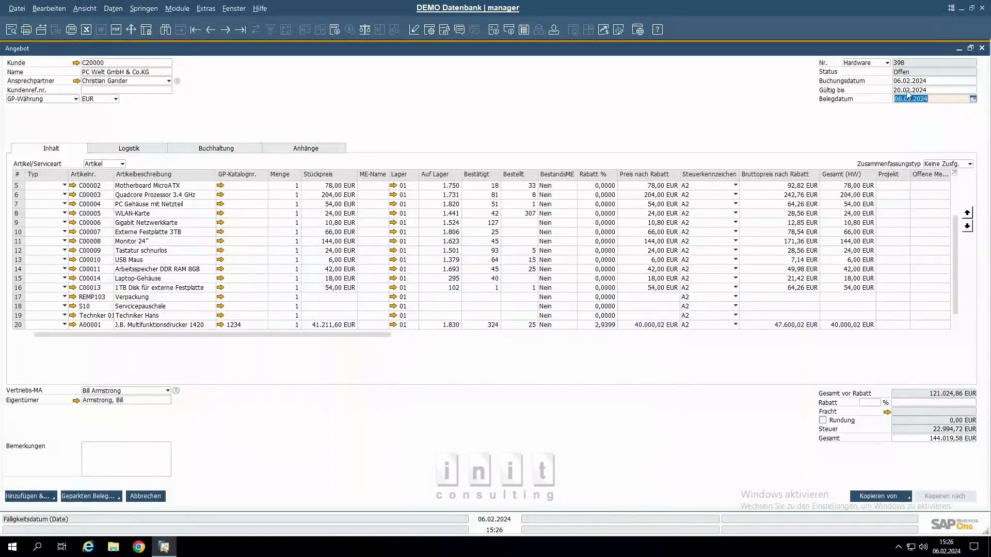
click(896, 91)
text(+7)
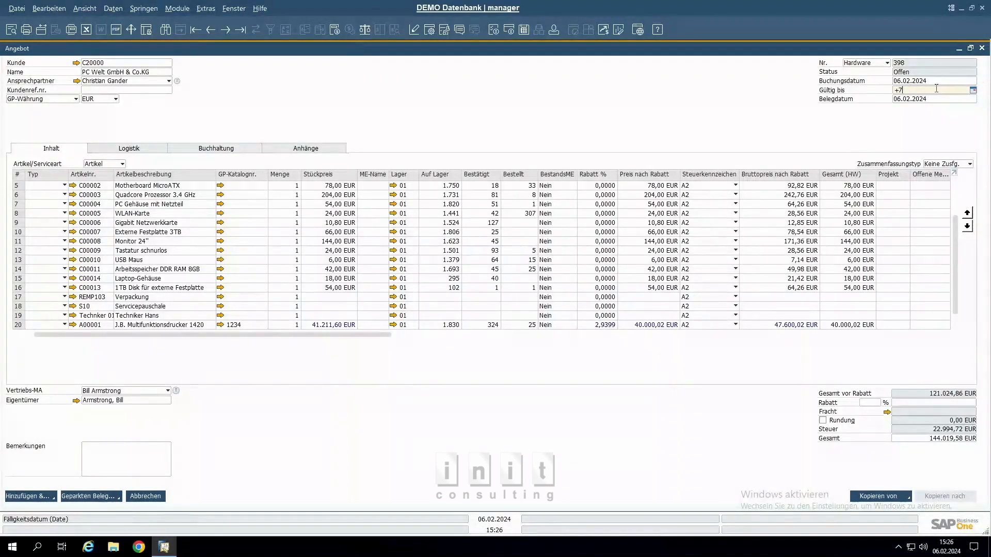
key(Tab)
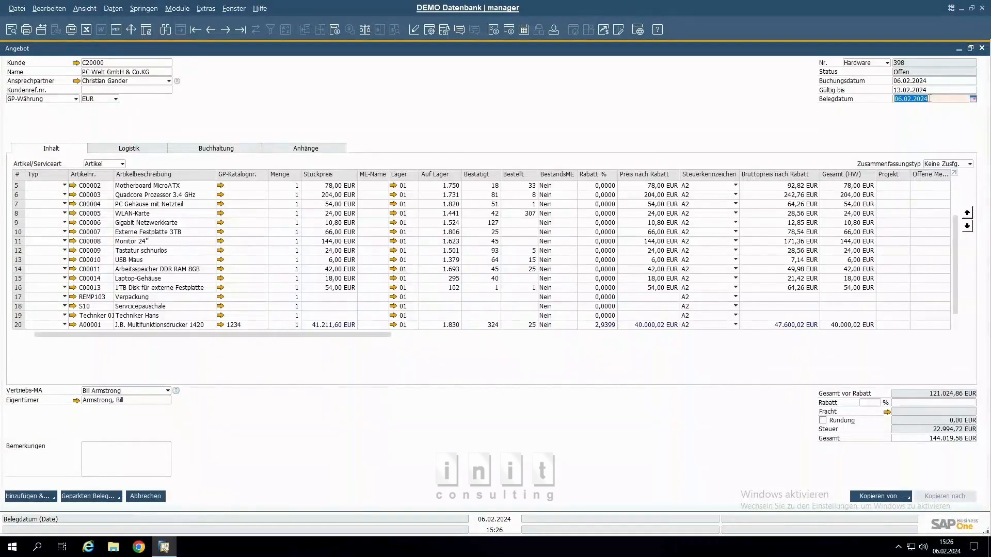
Enter the 23rd of the current month as the Belegdatum and change it to 23.04.2024
text(23)
key(Tab)
click(937, 100)
text(2304)
key(Tab)
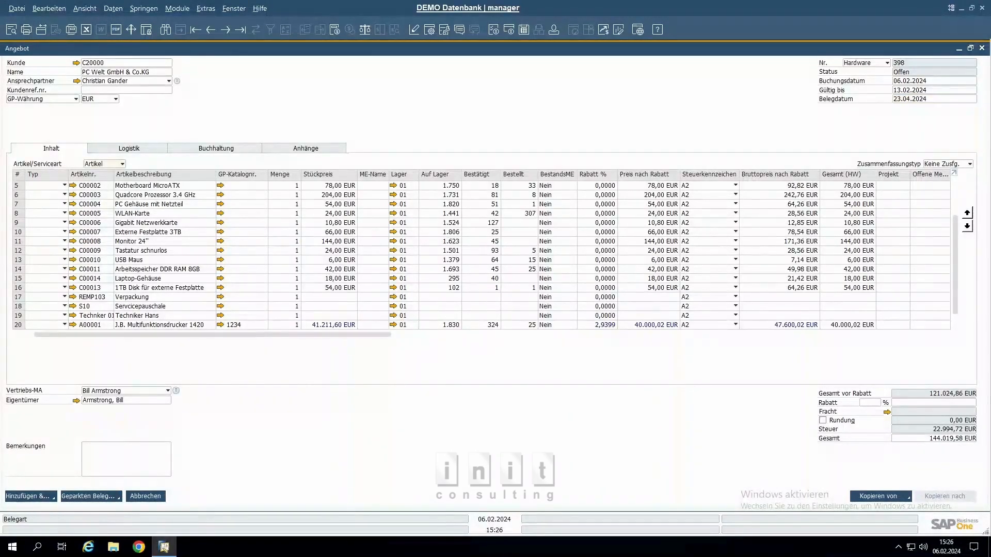
Set the quotation's Belegdatum to 01.01.2025
click(936, 99)
text(010120)
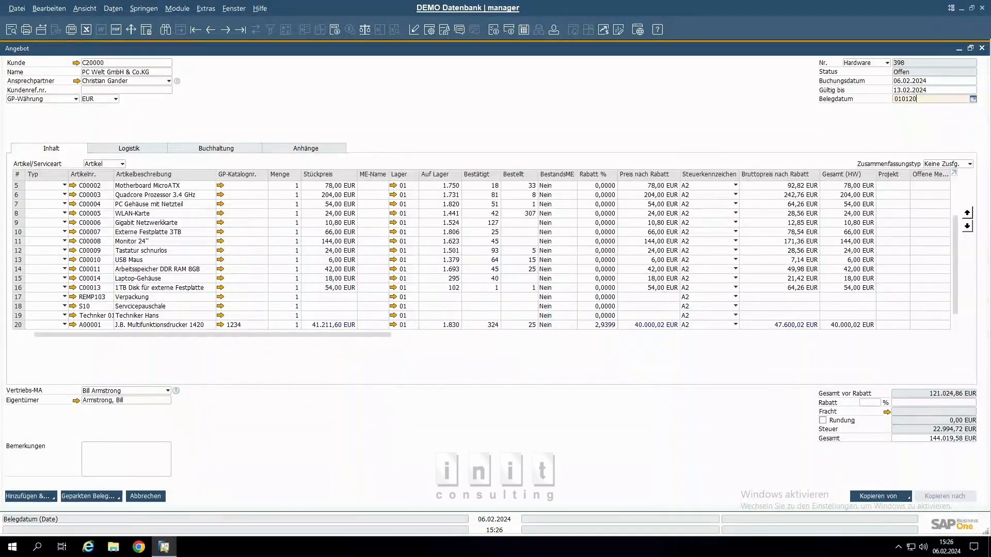
text(25)
key(Tab)
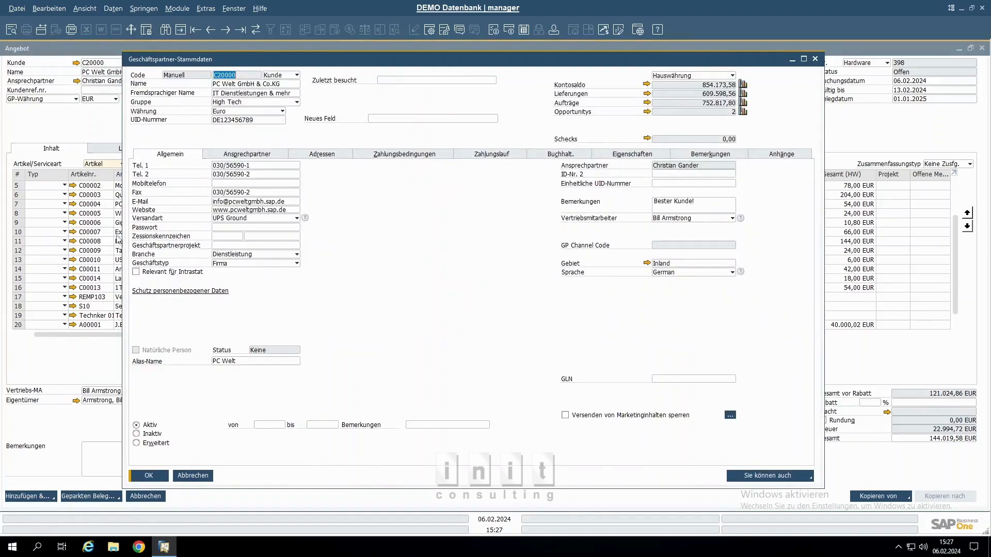
Close the business partner master data and follow the links from item C00007 to its Artikelgruppe Zubehör and warehouse 05
key(Escape)
click(72, 232)
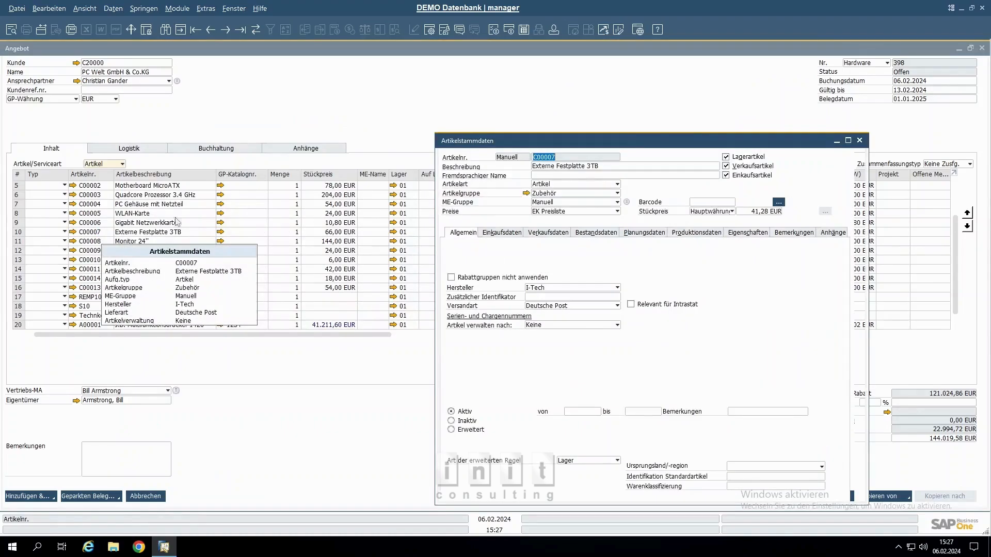
click(526, 194)
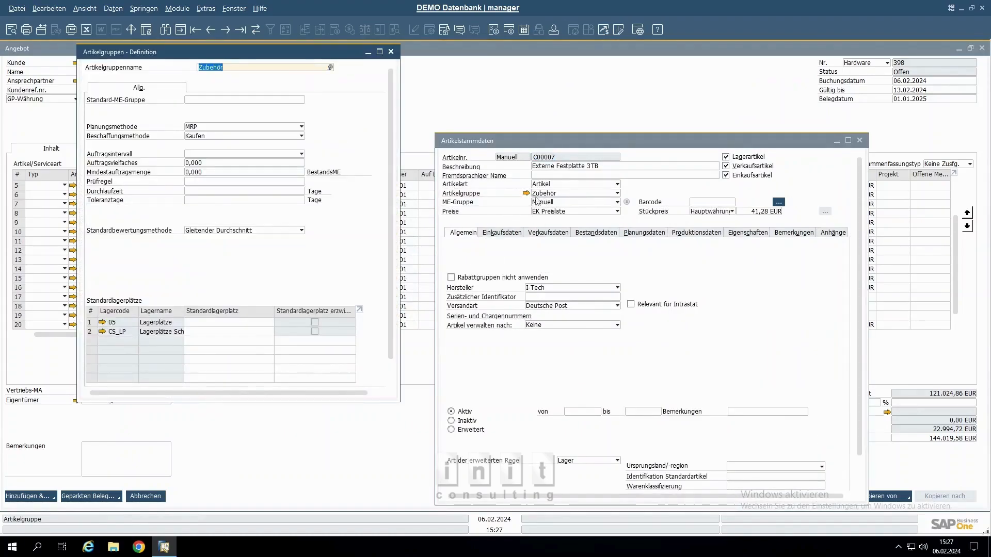
click(102, 322)
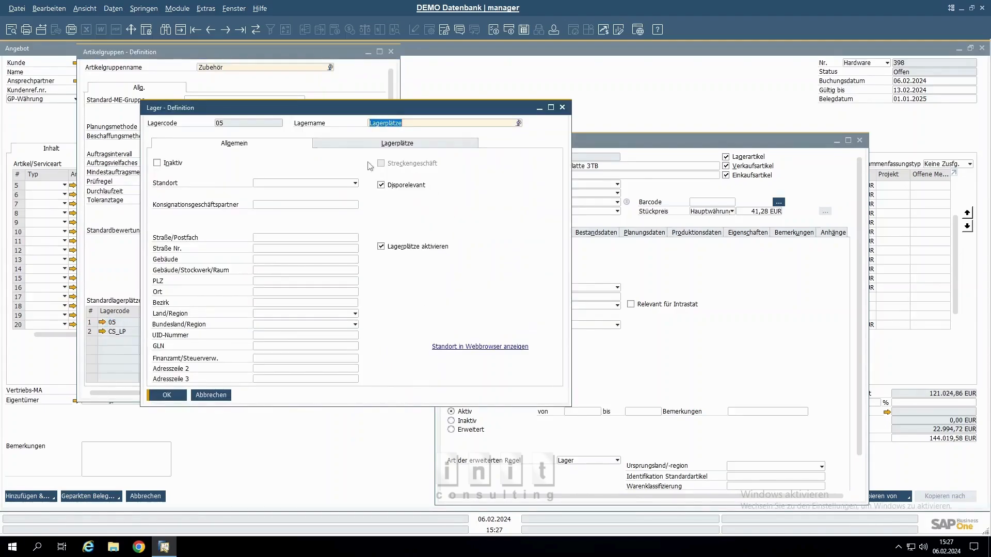
Close all open windows at once and accept the prompt to save the changes
click(240, 9)
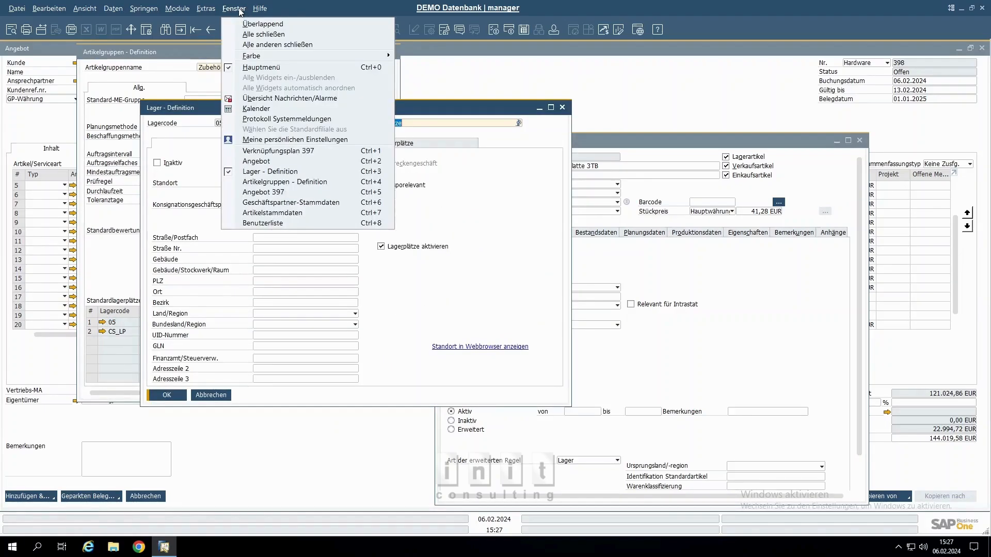
click(281, 34)
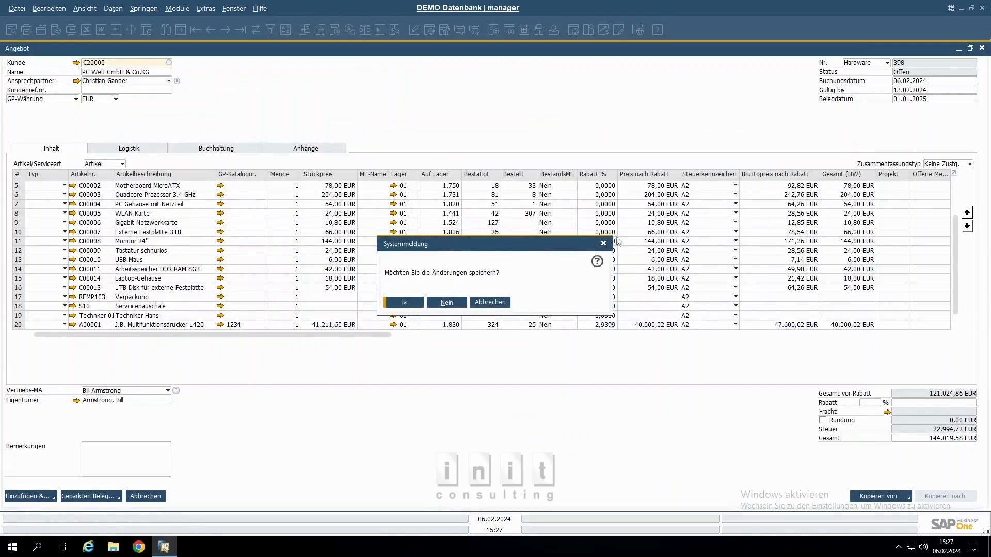
key(Return)
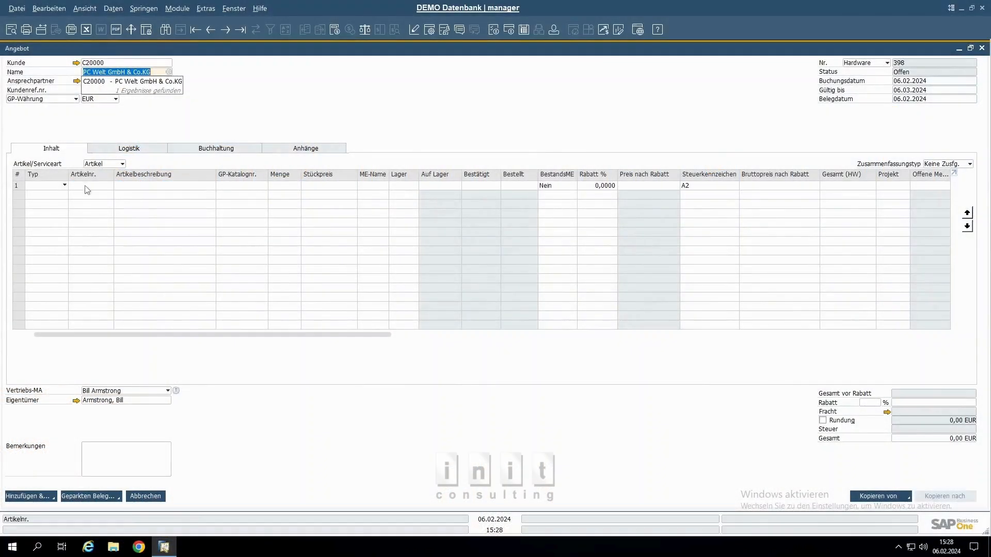
Add item A00001 to the first line of the new quotation for customer C20000
click(85, 185)
text(a)
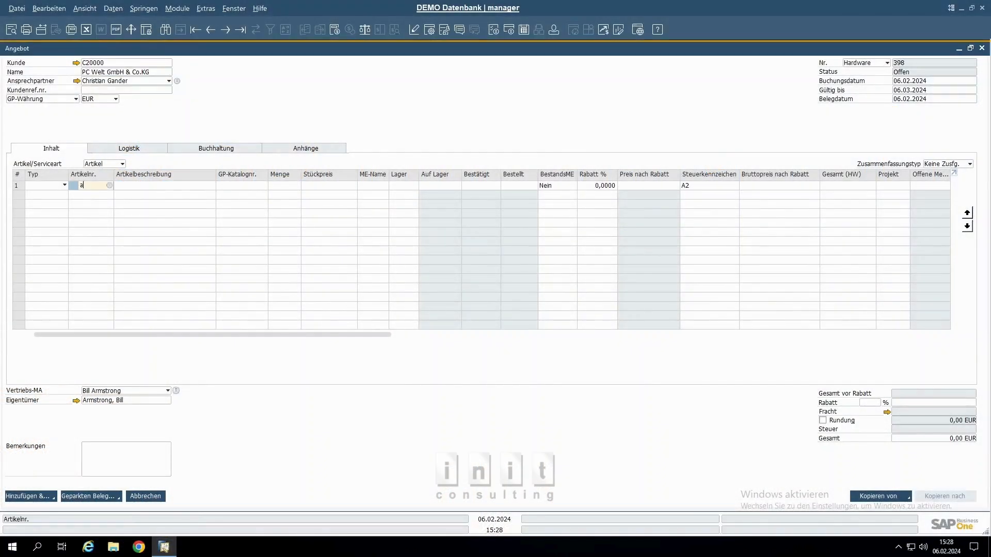
text(0001)
key(Tab)
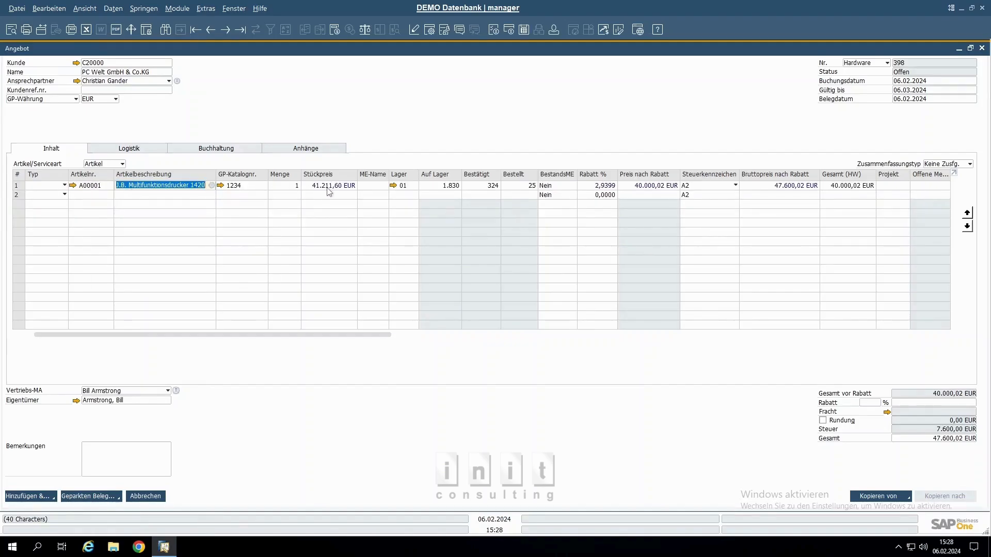
Open the Letzte Preise list for item A00001's Stückpreis and widen the Bruttopreis and Stückpreis columns
click(354, 186)
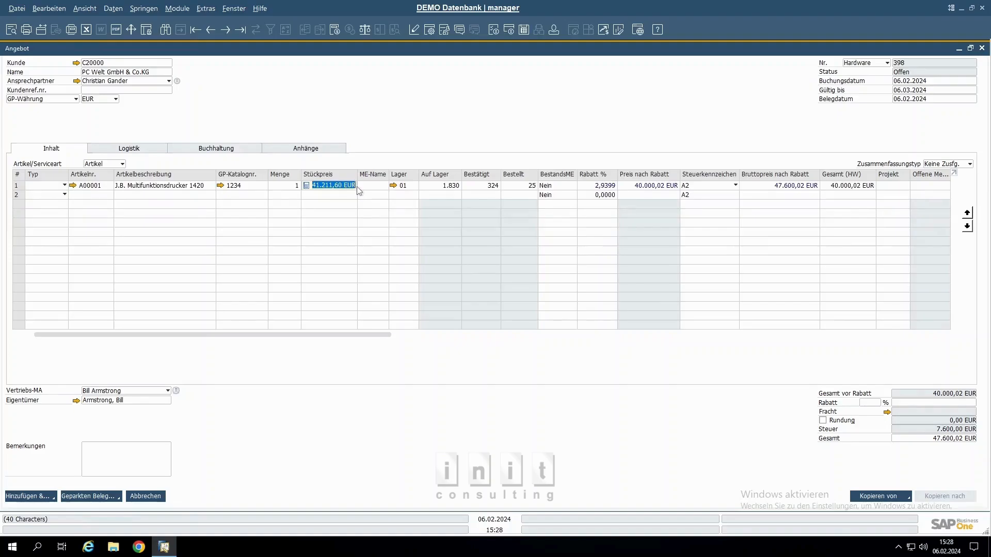
key(ctrl+Tab)
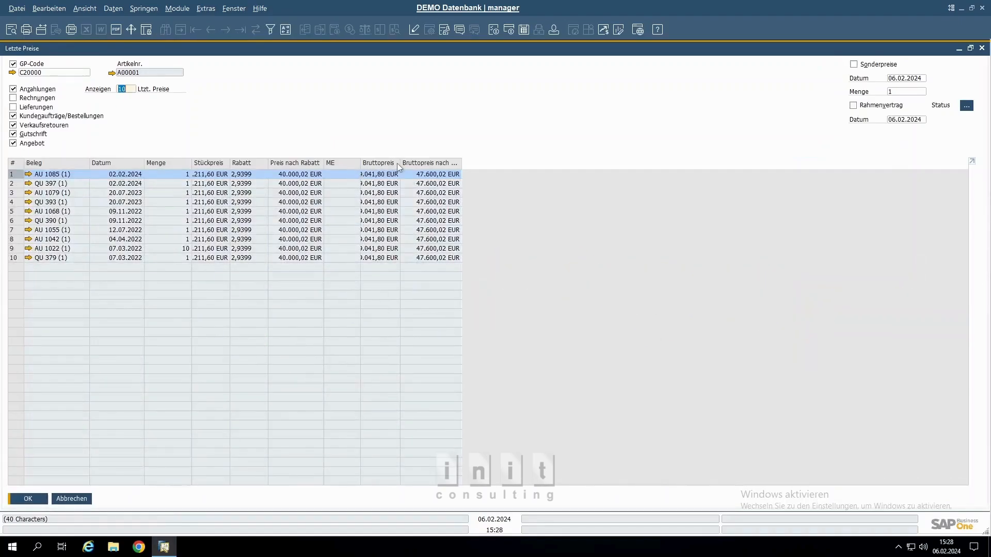
drag(401, 163, 413, 163)
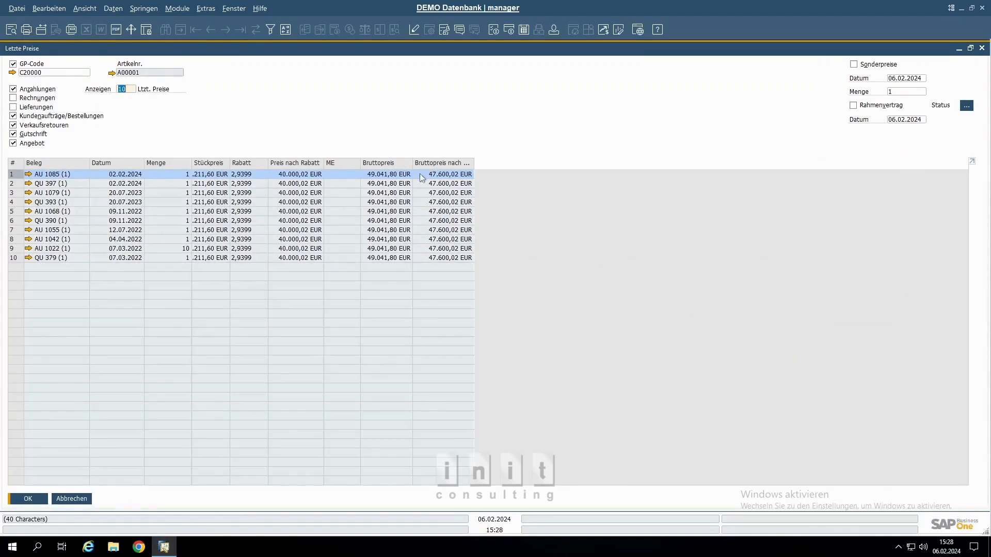
click(243, 163)
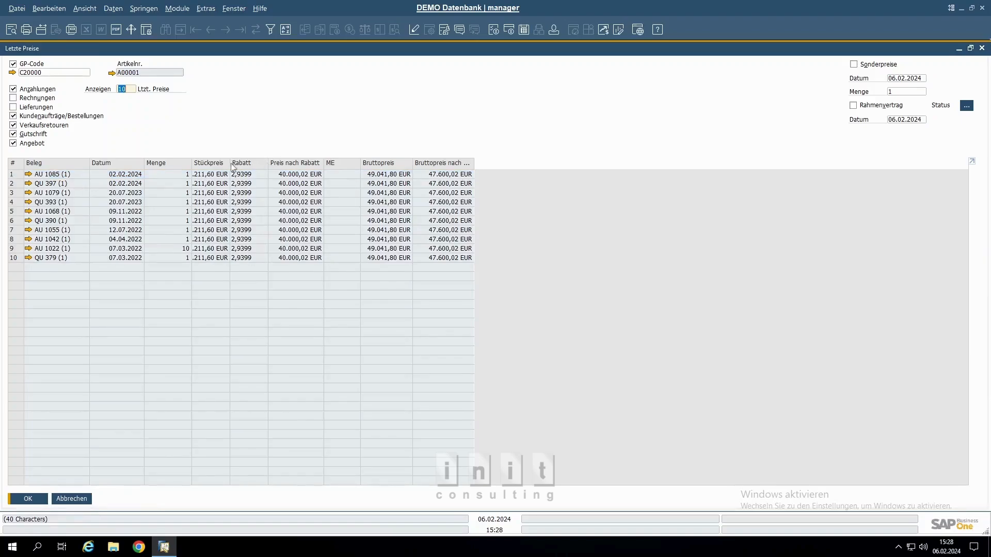
drag(230, 163, 248, 163)
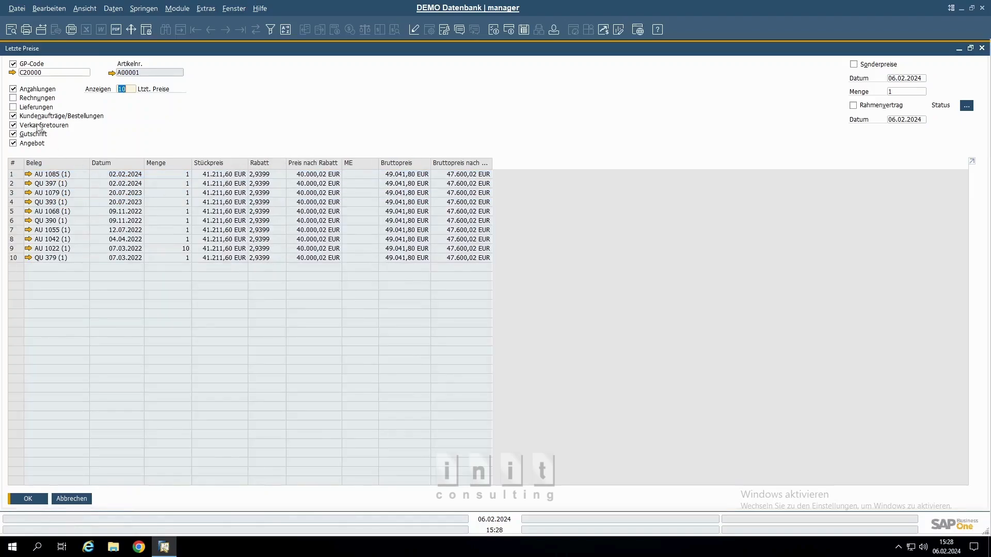
Include Rechnungen and Lieferungen in the Letzte Preise filter, set Anzeigen to 20 prices and turn off the GP-Code restriction
click(14, 98)
click(14, 107)
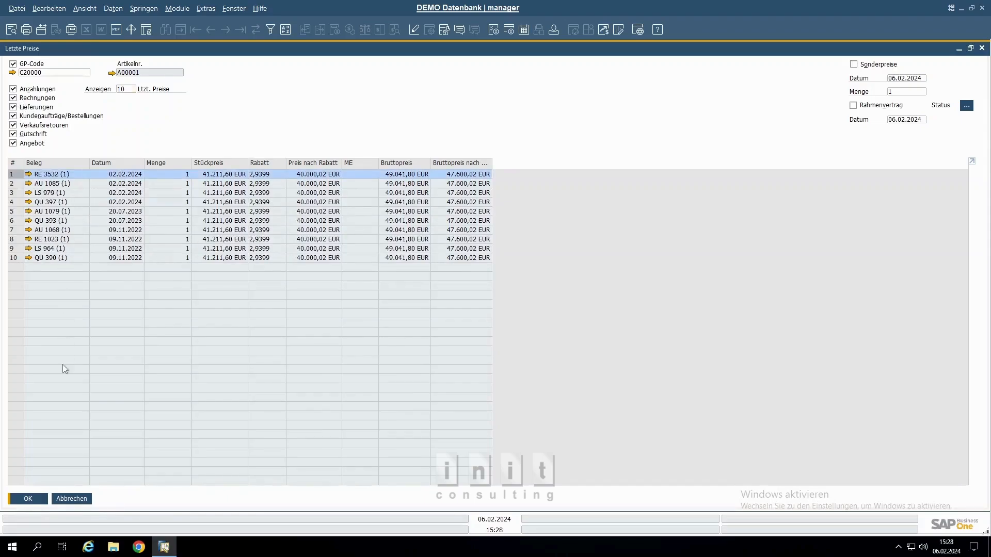
click(132, 89)
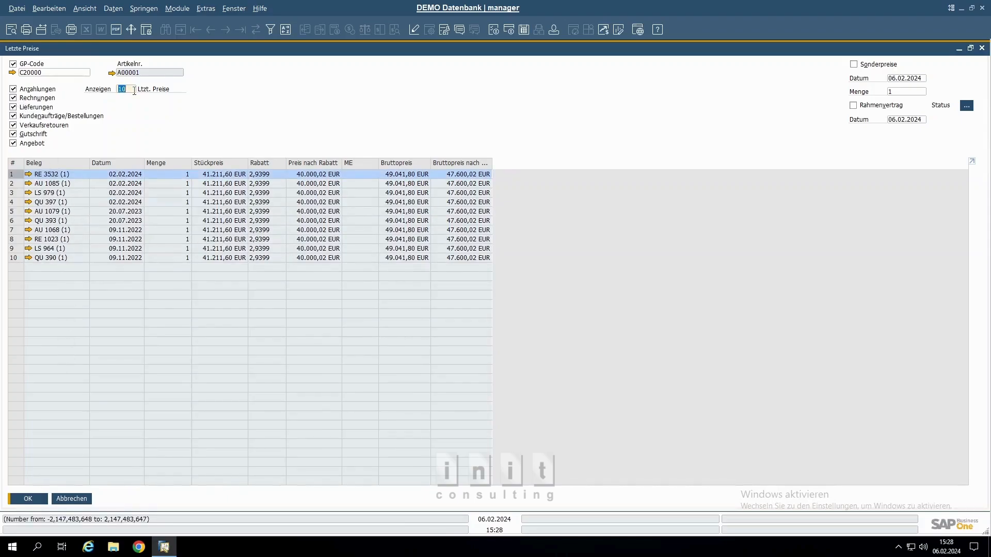
text(20)
key(Tab)
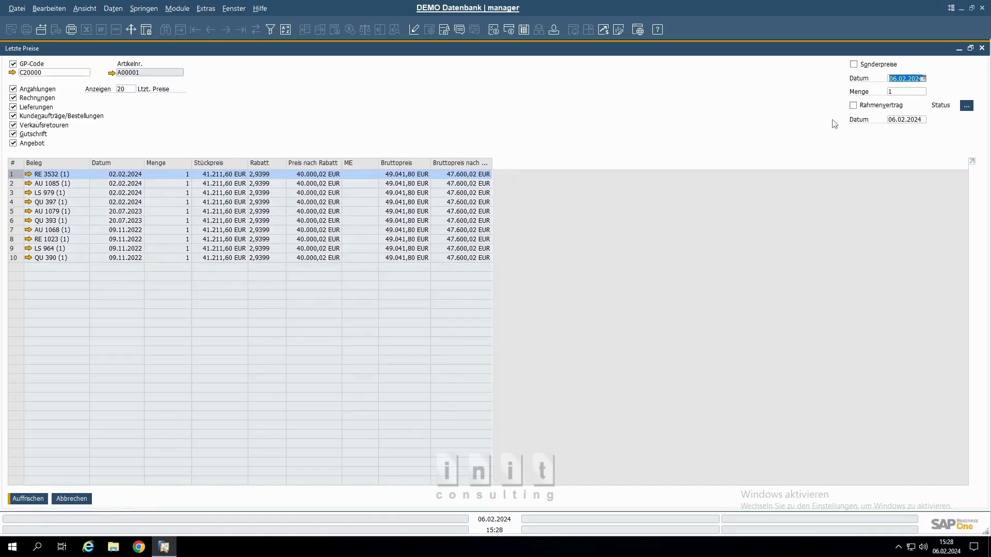
click(13, 64)
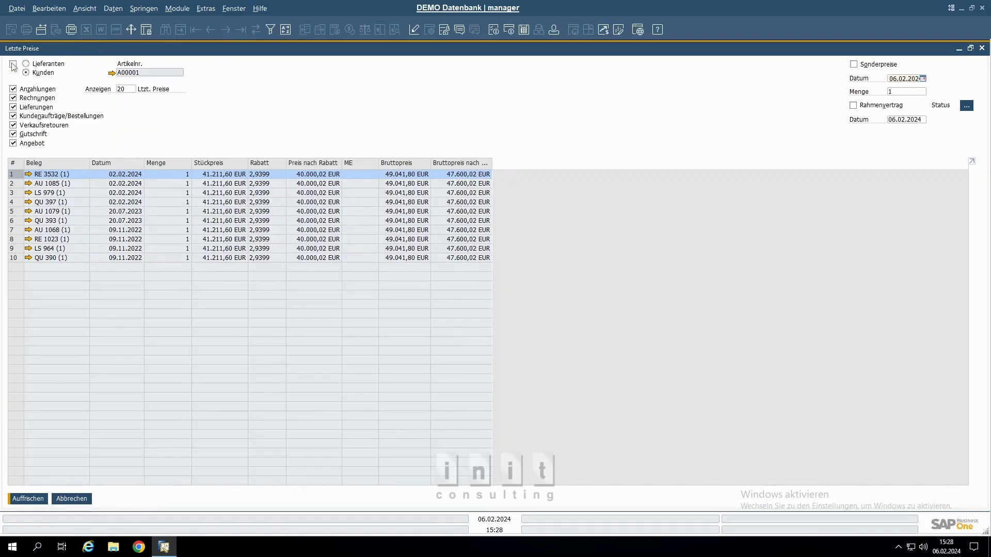